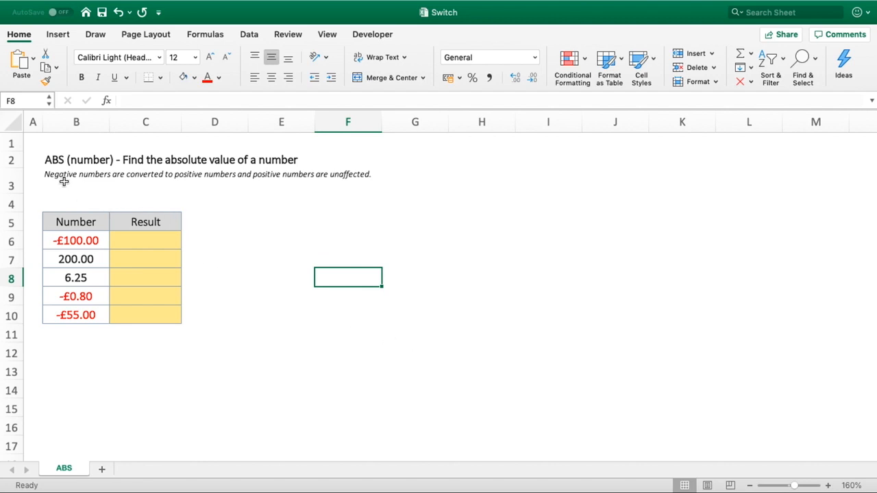
{"action": "left_click", "coordinate": [66, 159]}
{"action": "left_click", "coordinate": [269, 218]}
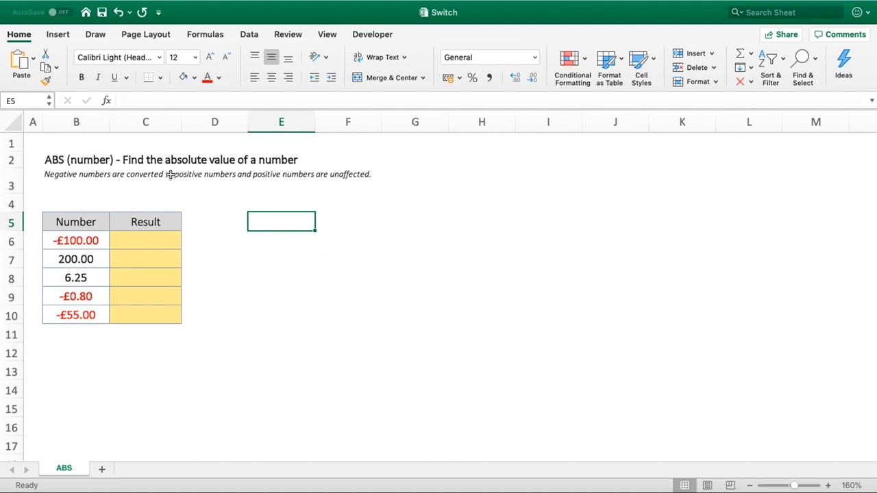
{"action": "left_click", "coordinate": [134, 162]}
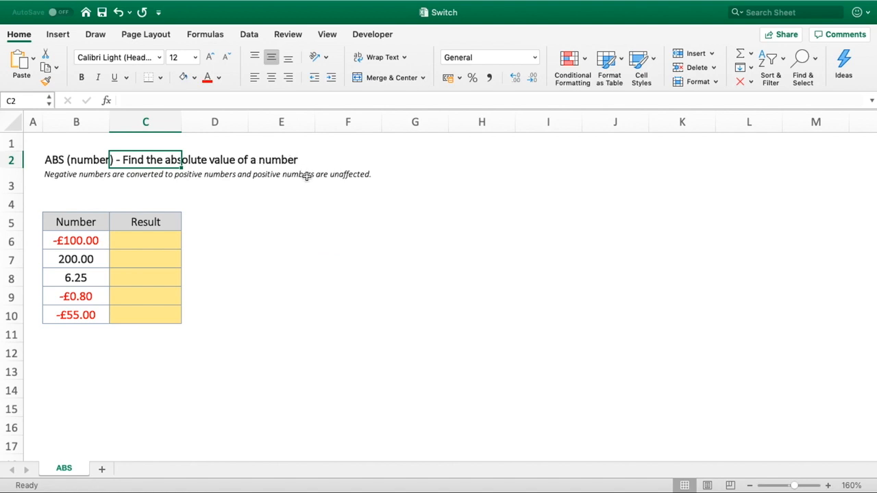
{"action": "left_click", "coordinate": [107, 196]}
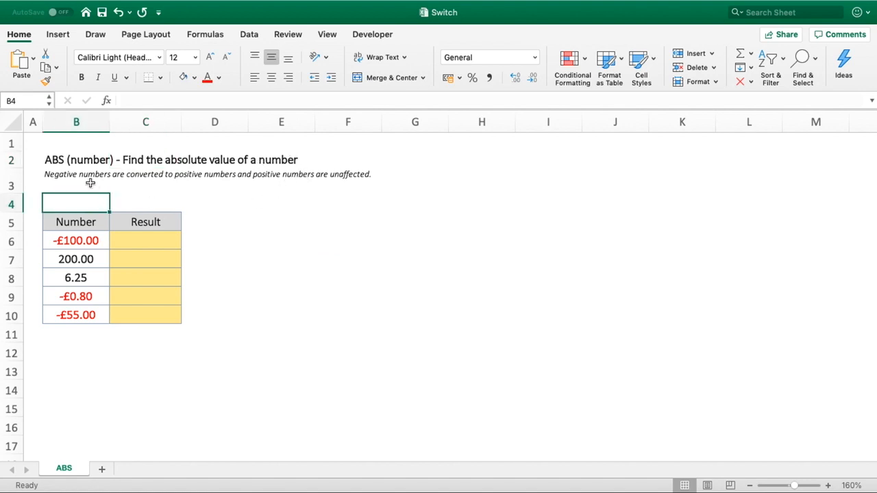
{"action": "left_click", "coordinate": [82, 177]}
{"action": "left_click", "coordinate": [194, 204]}
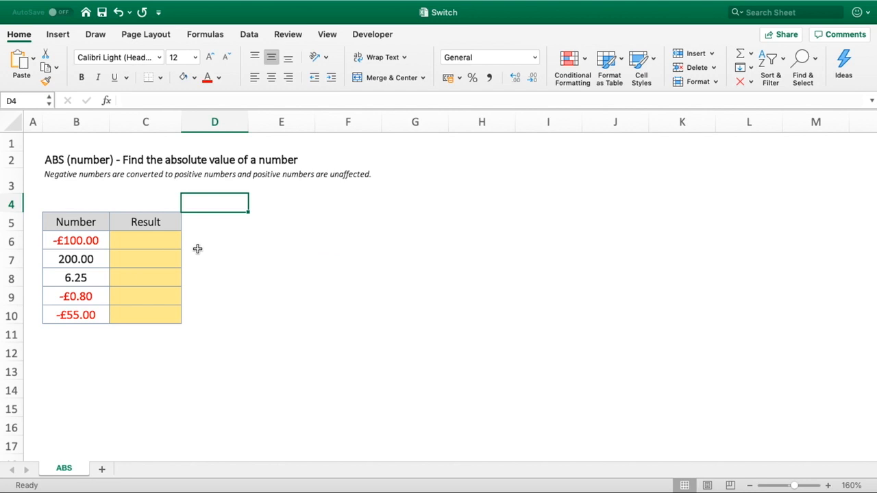
Enter the formula =ABS(B6) in cell C6, the first Result cell
{"action": "left_click", "coordinate": [167, 240]}
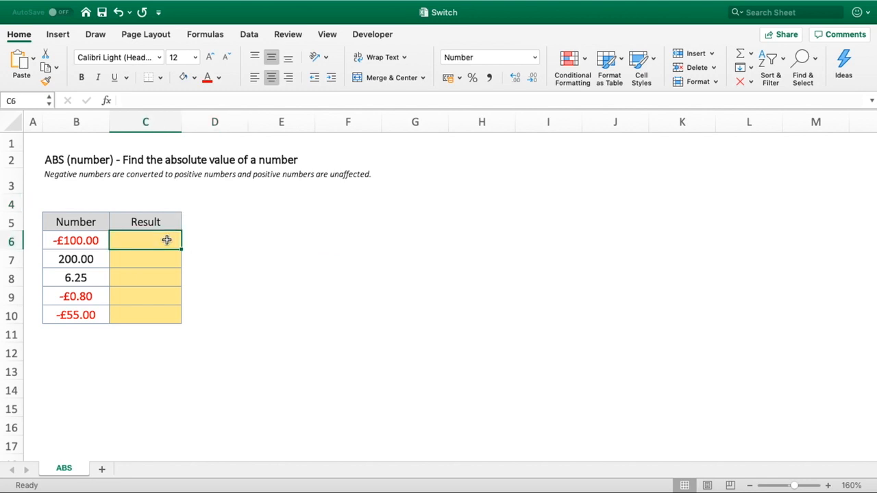
{"action": "type", "text": "="}
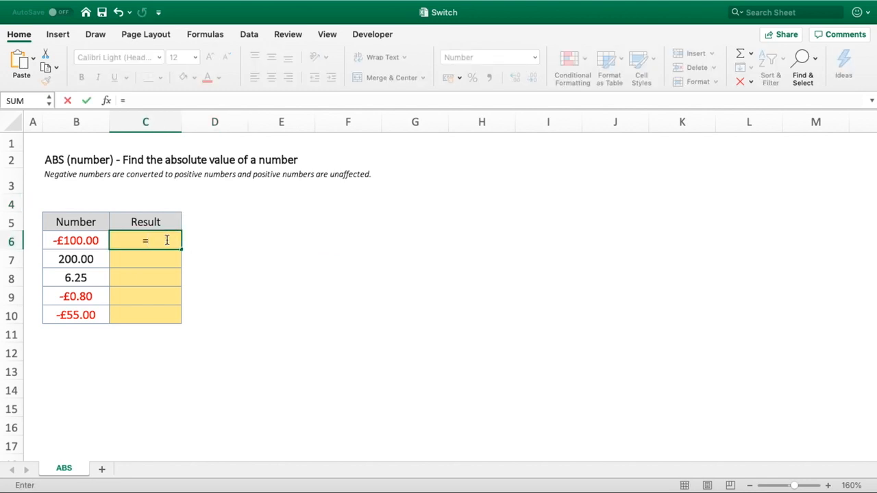
{"action": "type", "text": "ABS("}
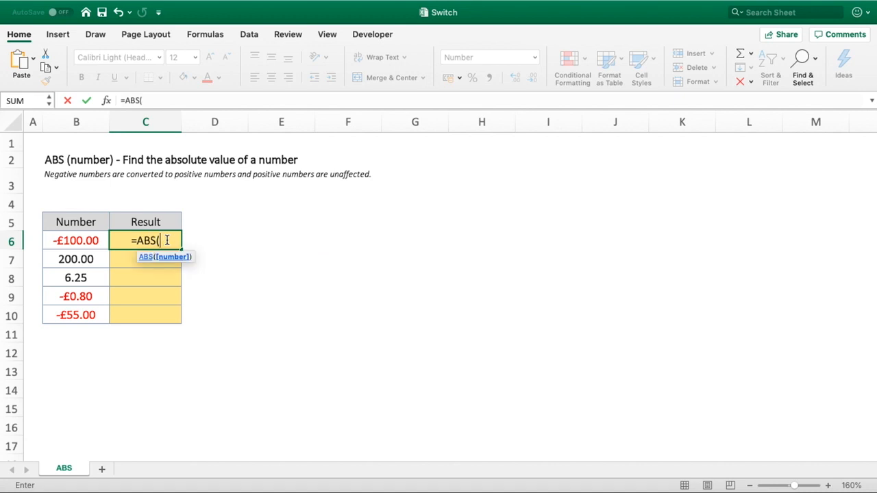
{"action": "left_click", "coordinate": [93, 241]}
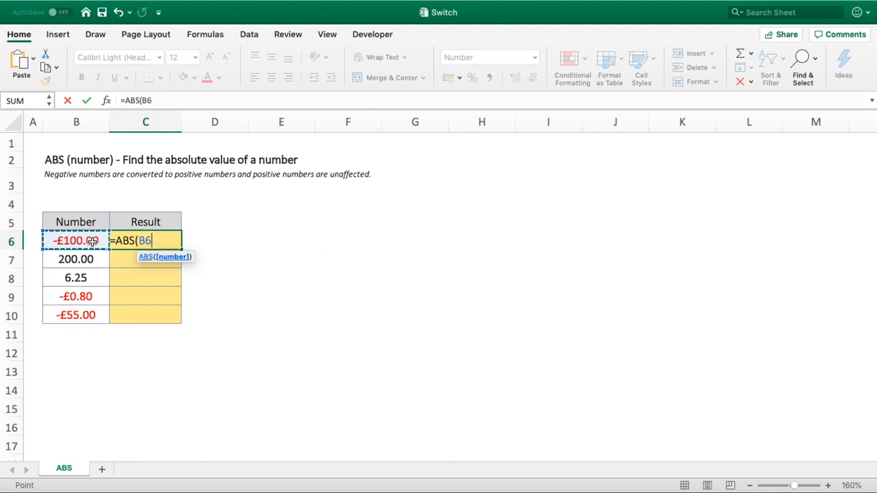
{"action": "type", "text": ")"}
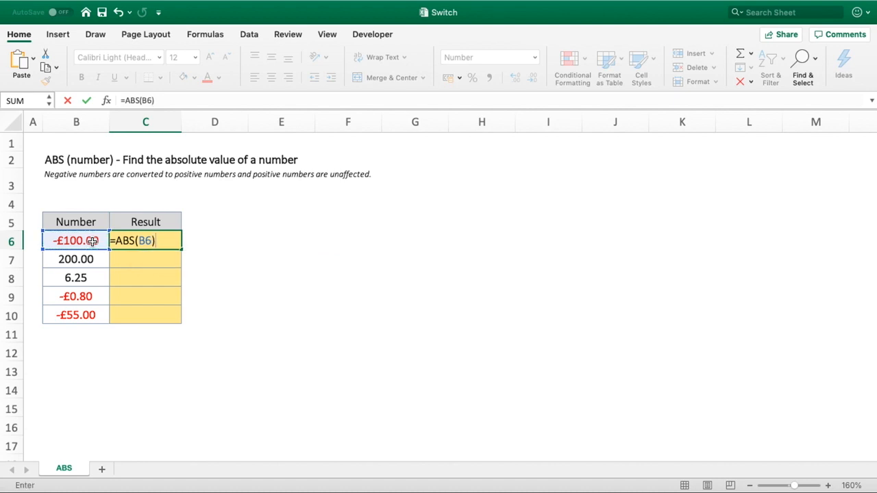
{"action": "key", "text": "Return"}
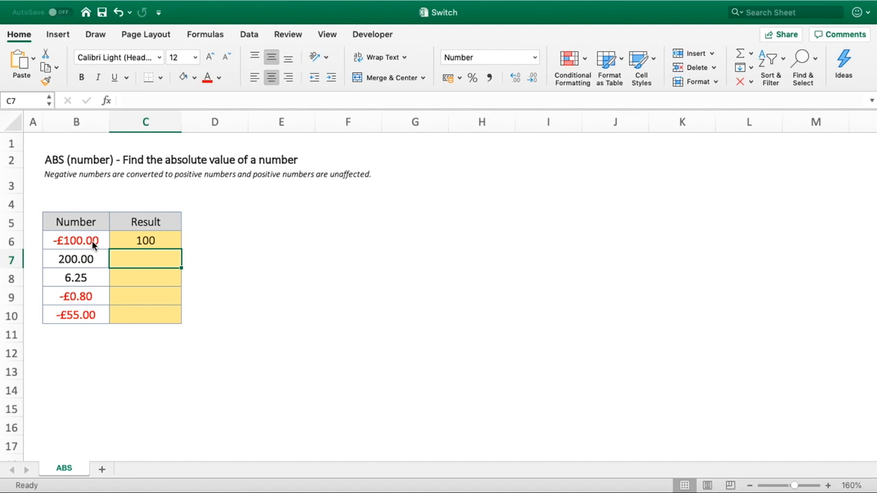
Copy the formatting of the Number cells B6:B10 onto the Result cells C6:C10 with Format Painter
{"action": "left_click_drag", "start_coordinate": [80, 240], "coordinate": [77, 315]}
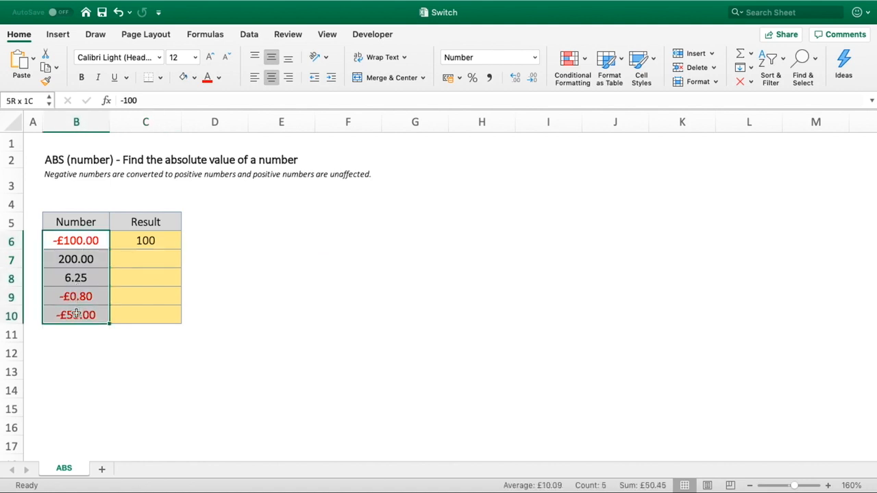
{"action": "left_click", "coordinate": [47, 80]}
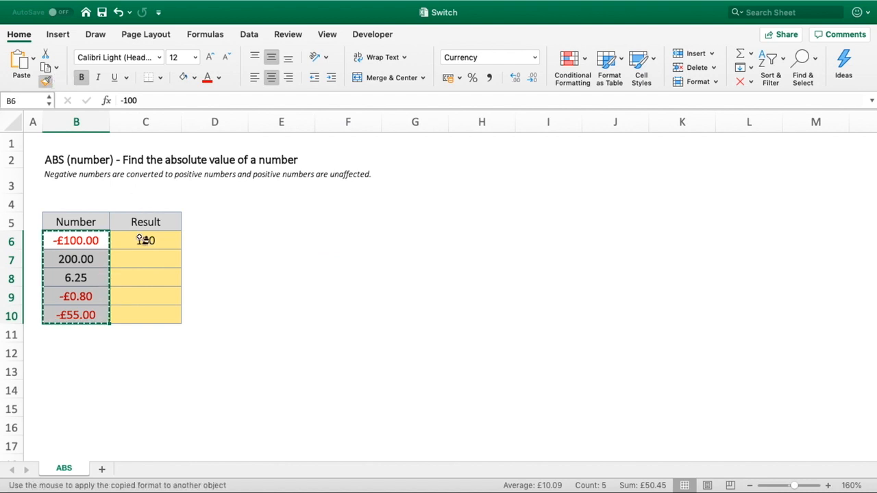
{"action": "left_click_drag", "start_coordinate": [144, 239], "coordinate": [141, 315]}
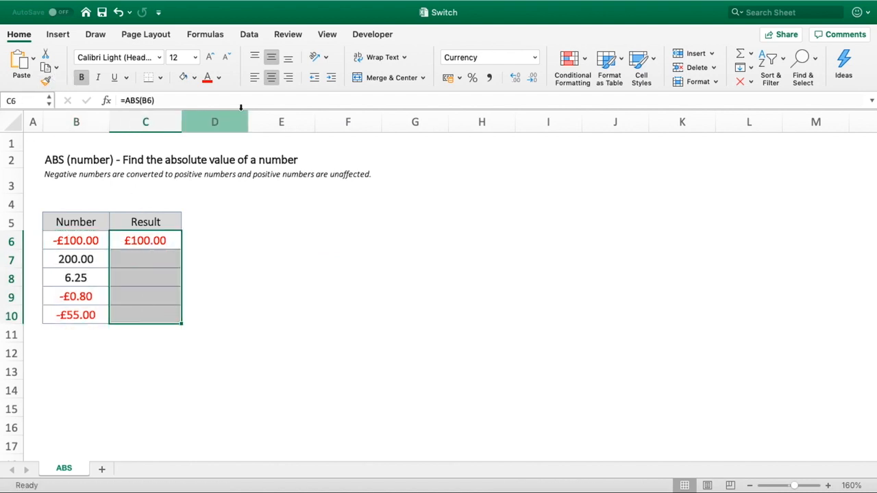
Fill the Result cells C6:C10 with a light gold theme colour stronger than the palest shade
{"action": "left_click", "coordinate": [194, 80]}
{"action": "left_click", "coordinate": [268, 155]}
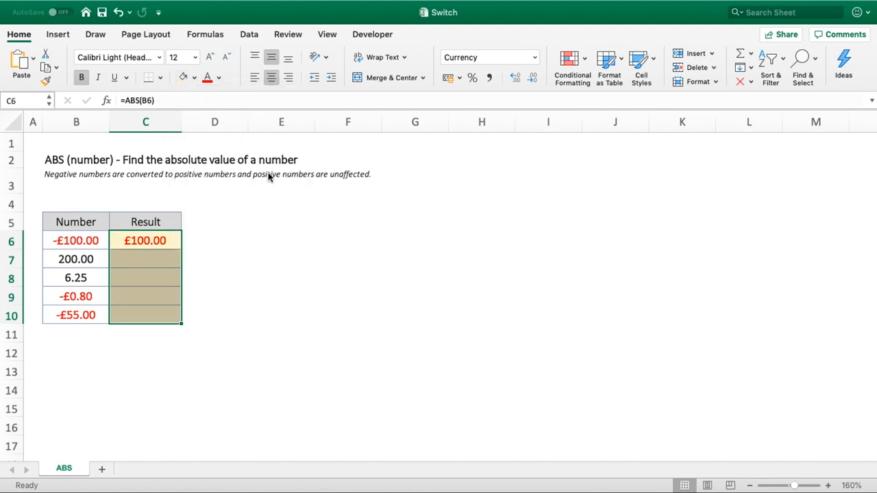
{"action": "left_click", "coordinate": [195, 77]}
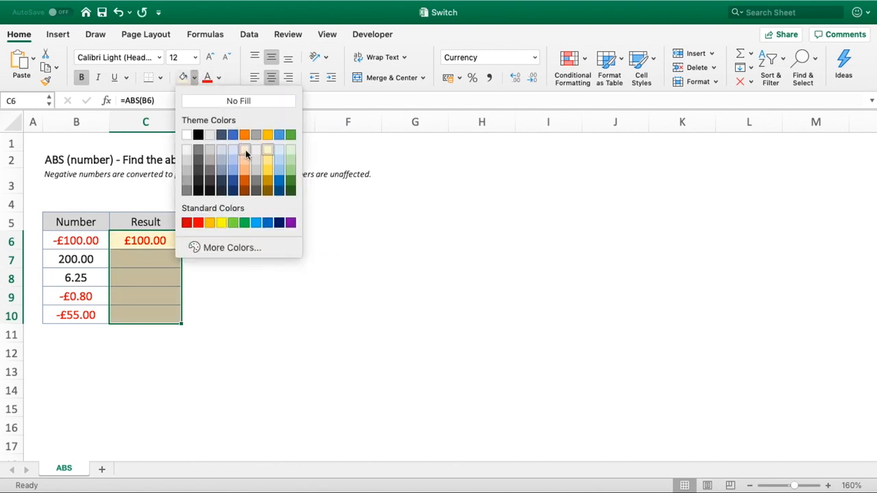
{"action": "left_click", "coordinate": [271, 169]}
{"action": "left_click", "coordinate": [298, 290]}
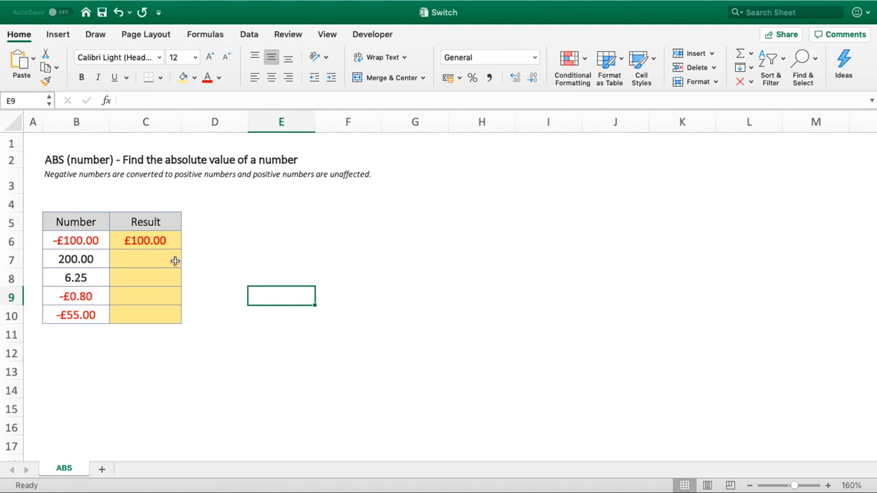
Set the font colour of the Result cells C6:C10 to black
{"action": "left_click_drag", "start_coordinate": [147, 241], "coordinate": [152, 318]}
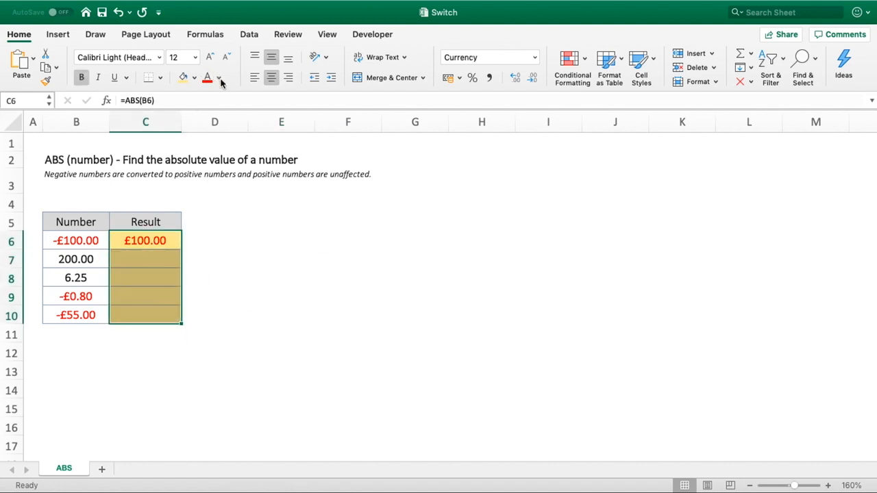
{"action": "left_click", "coordinate": [221, 81]}
{"action": "left_click", "coordinate": [223, 142]}
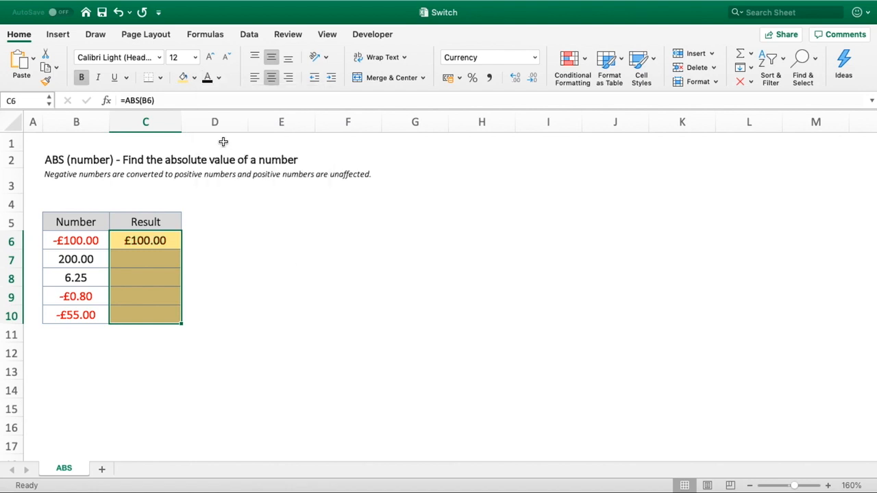
{"action": "left_click", "coordinate": [265, 294]}
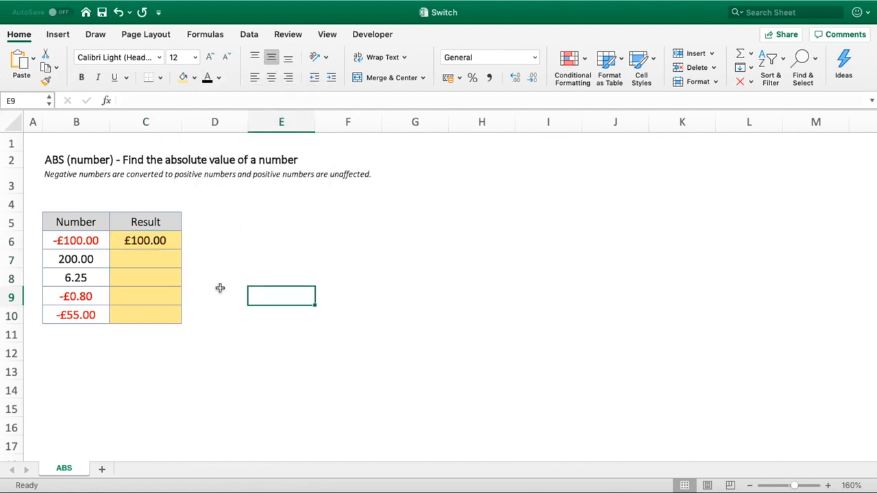
Fill the ABS formula from C6 down to C10 using the Fill Without Formatting option
{"action": "left_click", "coordinate": [165, 240]}
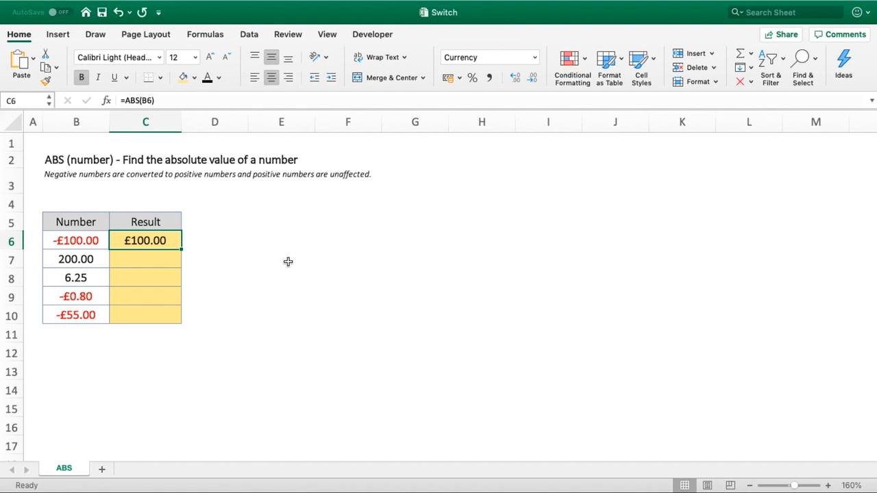
{"action": "left_click_drag", "start_coordinate": [181, 249], "coordinate": [177, 308]}
{"action": "left_click", "coordinate": [243, 308]}
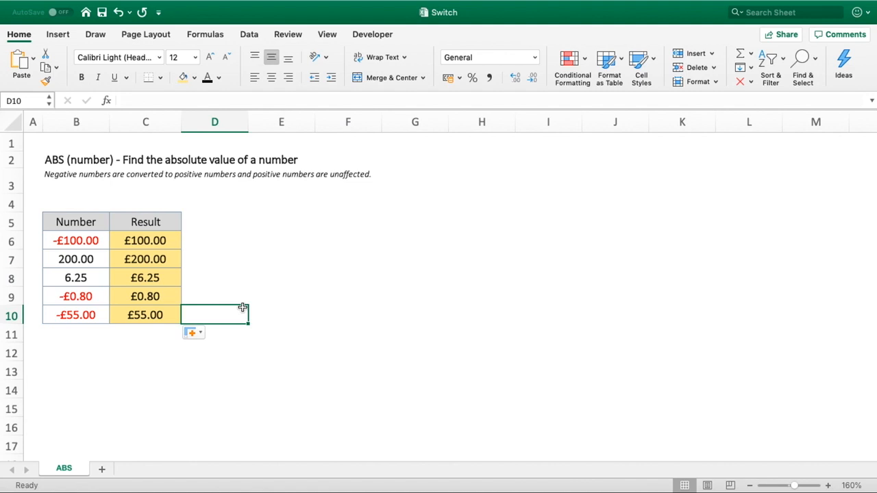
{"action": "left_click", "coordinate": [193, 332]}
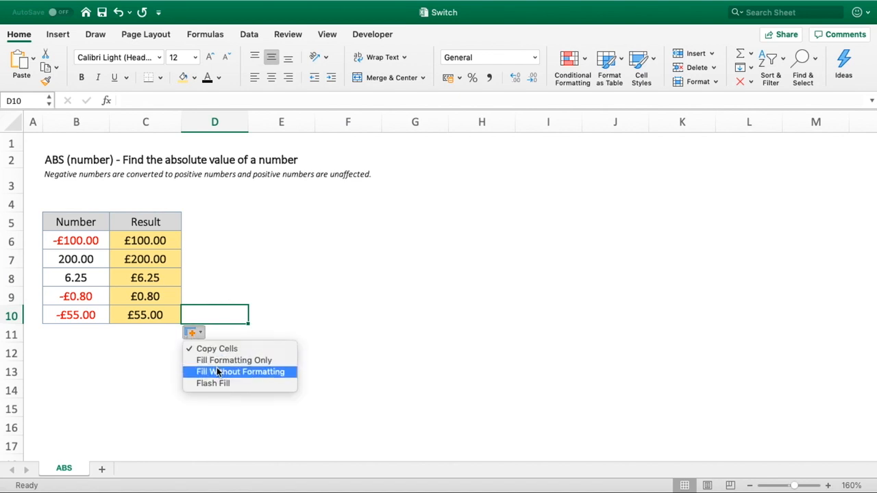
{"action": "left_click", "coordinate": [219, 373]}
{"action": "left_click", "coordinate": [285, 332]}
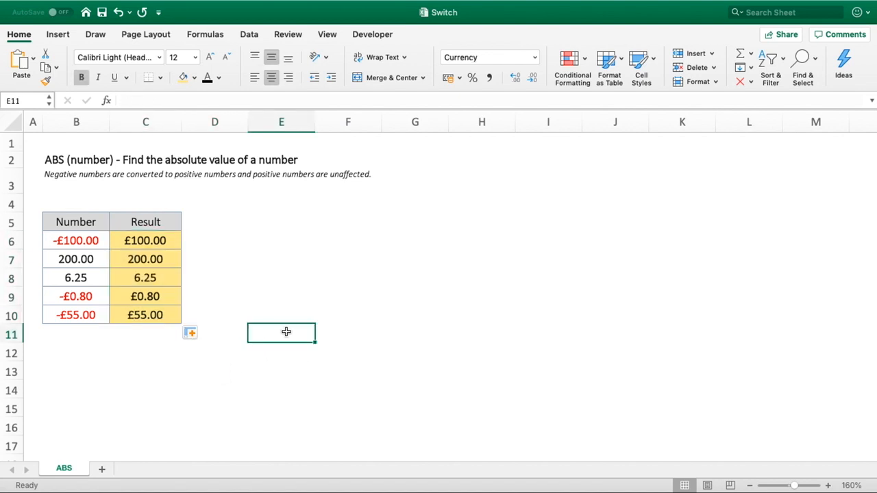